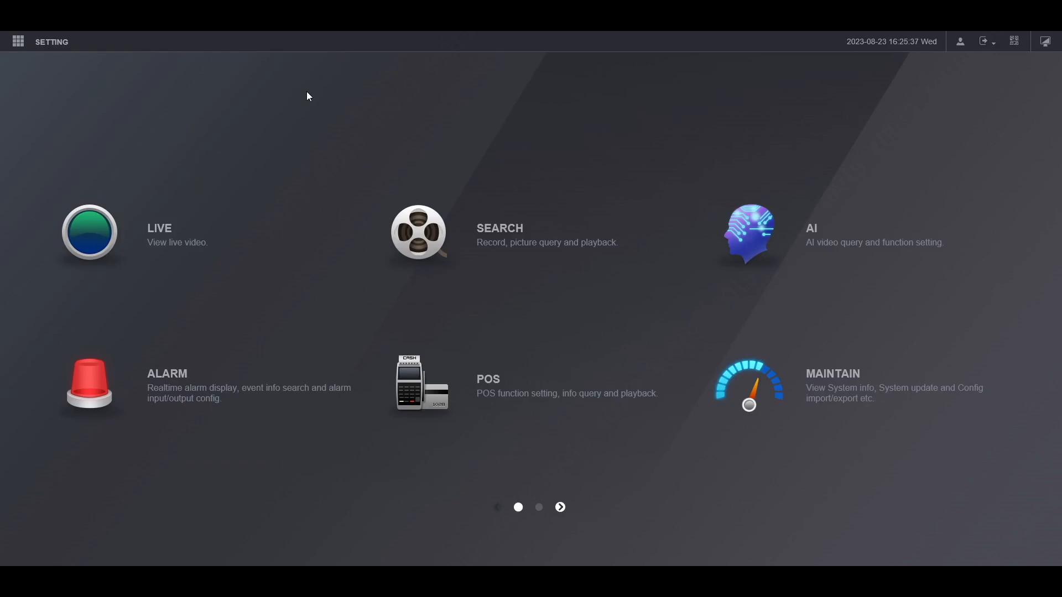
# - Enable the IVS smart plan (light-bulb function) for channel 1 in the AI parameters and save it
pyautogui.click(859, 236)
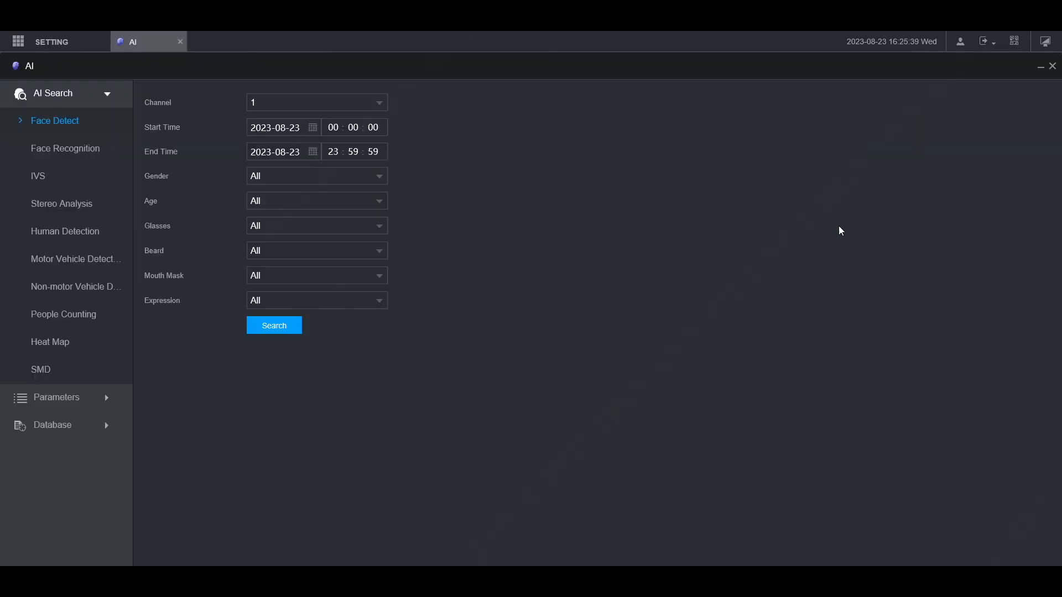
pyautogui.click(107, 97)
pyautogui.click(108, 124)
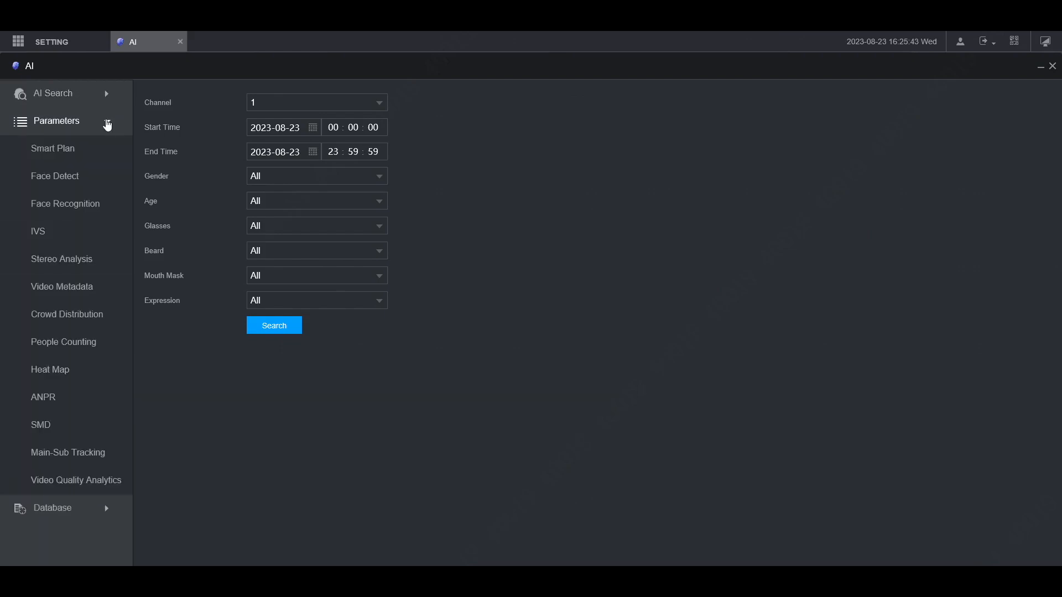
pyautogui.click(49, 152)
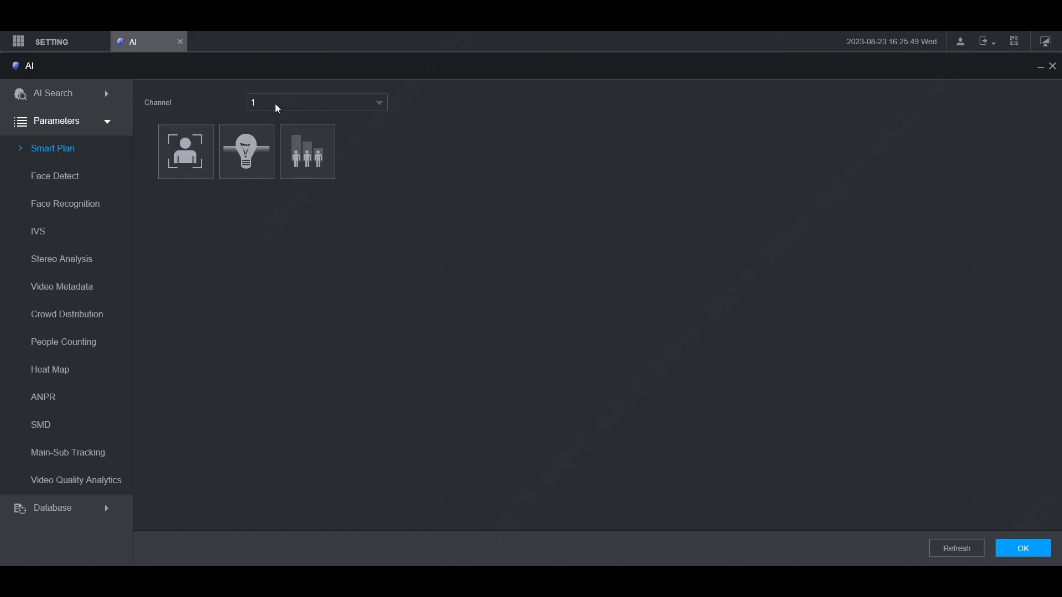
pyautogui.click(248, 150)
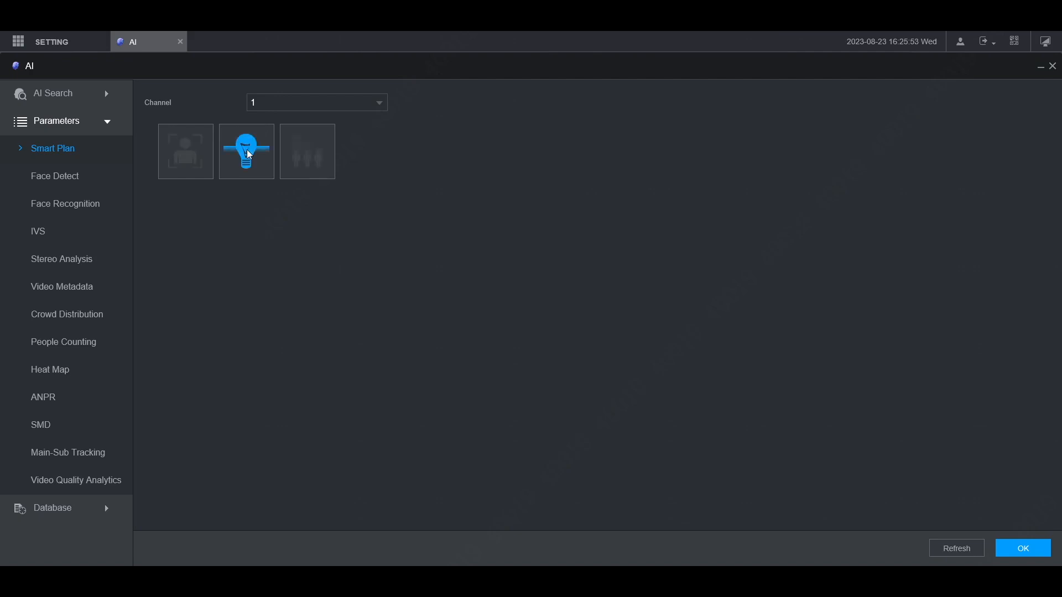
pyautogui.click(1010, 549)
# - Open the IVS parameters for channel 1 and keep the type at AI by Camera
pyautogui.click(34, 231)
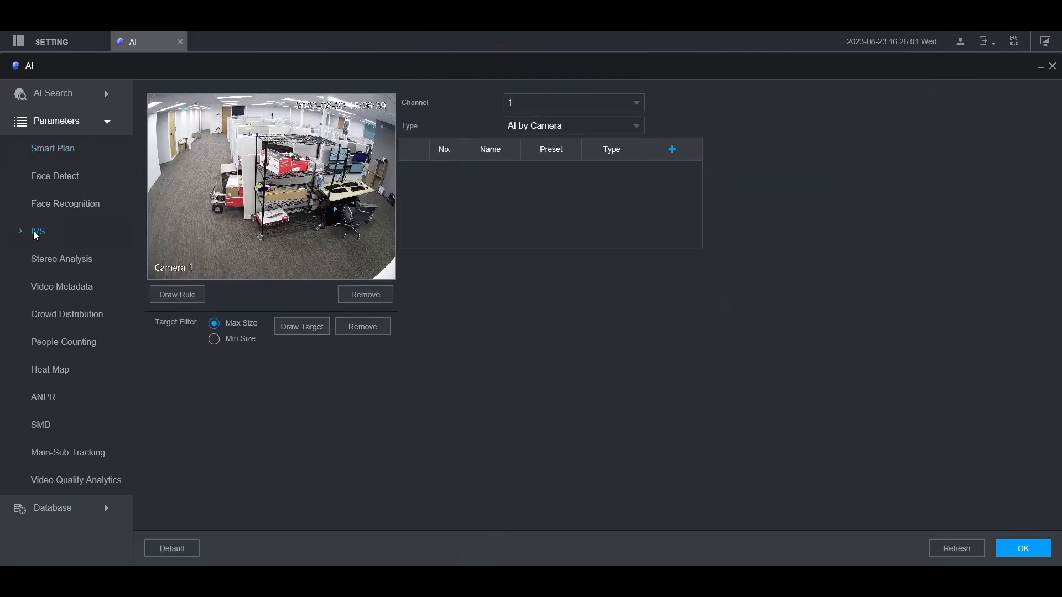
pyautogui.click(609, 105)
pyautogui.click(609, 106)
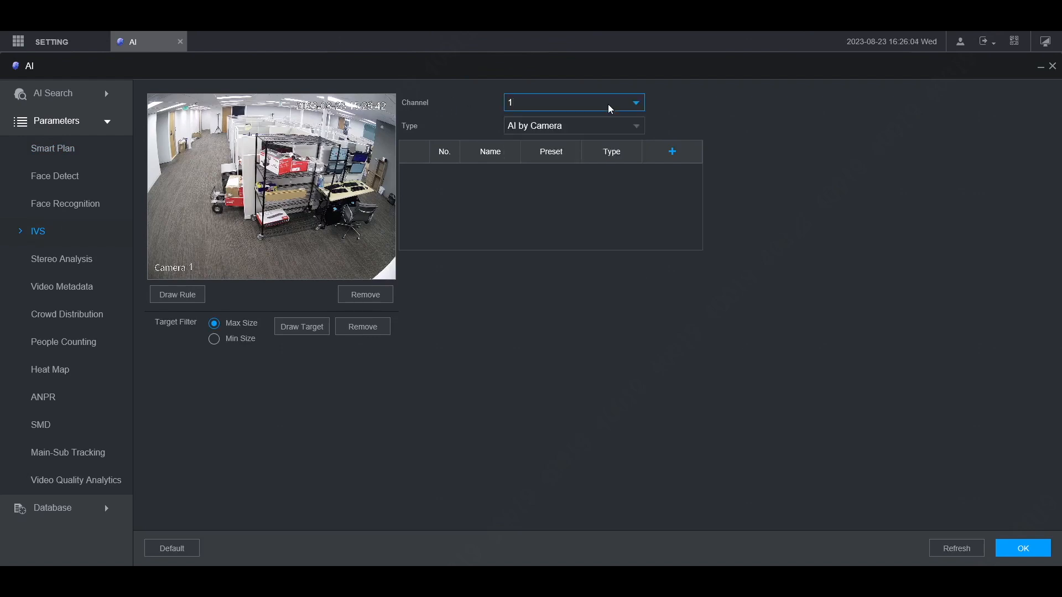
pyautogui.click(541, 128)
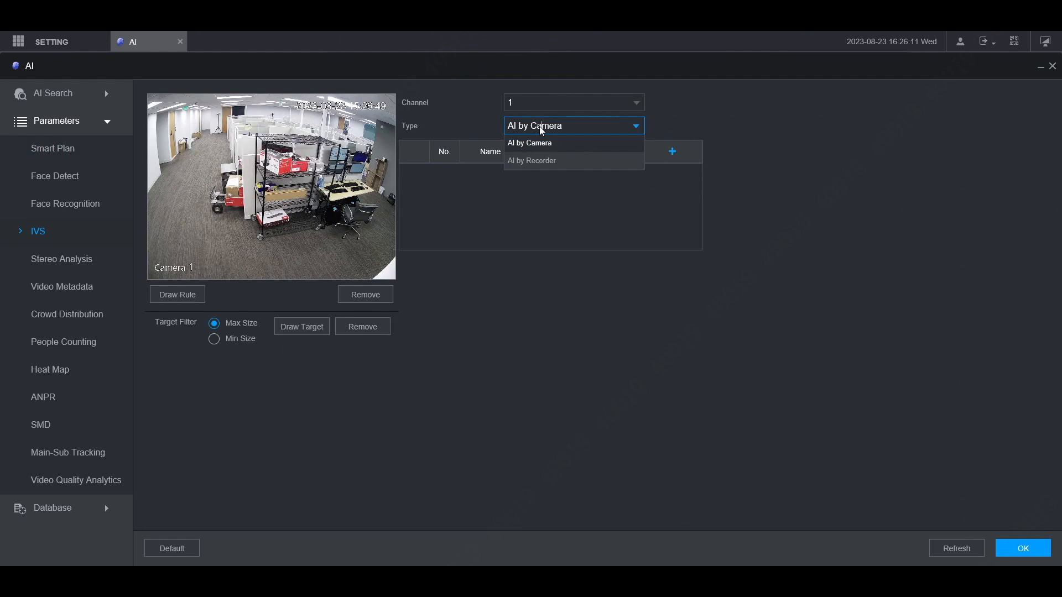
pyautogui.click(539, 126)
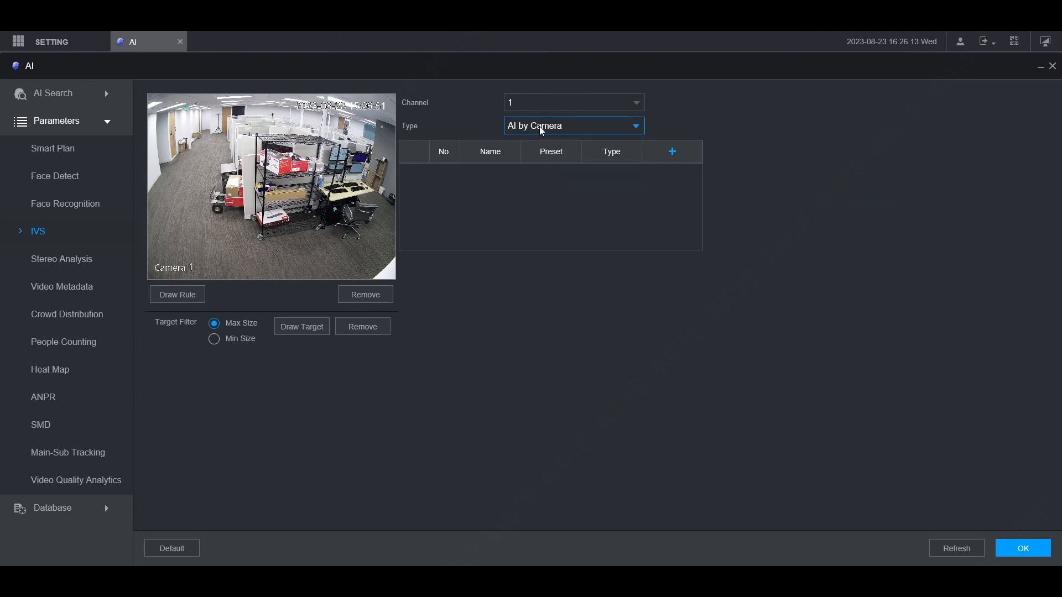
# - Add an IVS rule of type Tripwire, keeping Rule1 as its name
pyautogui.click(673, 152)
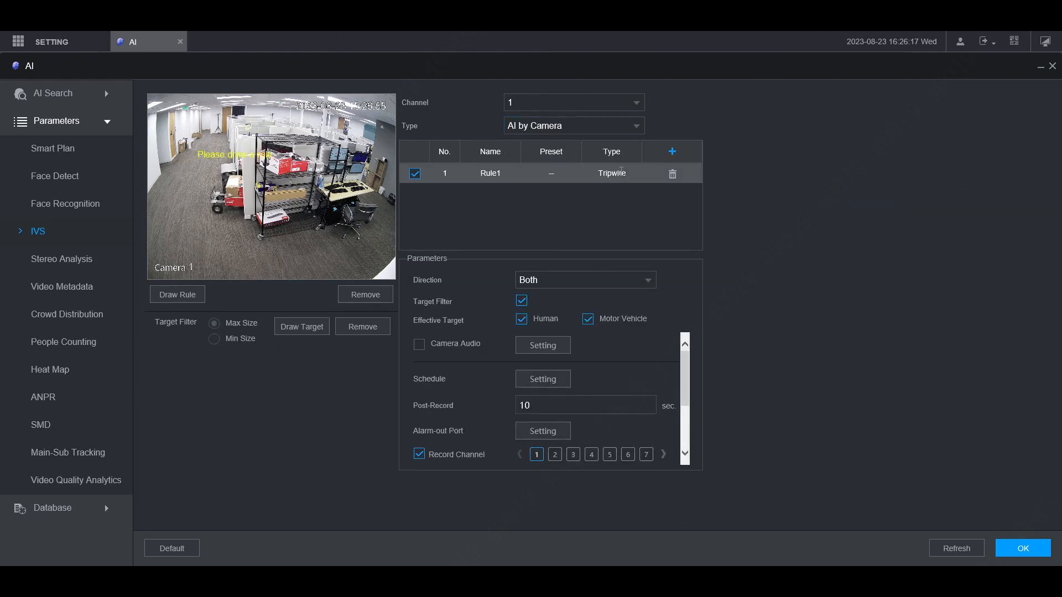
pyautogui.click(612, 173)
pyautogui.click(613, 175)
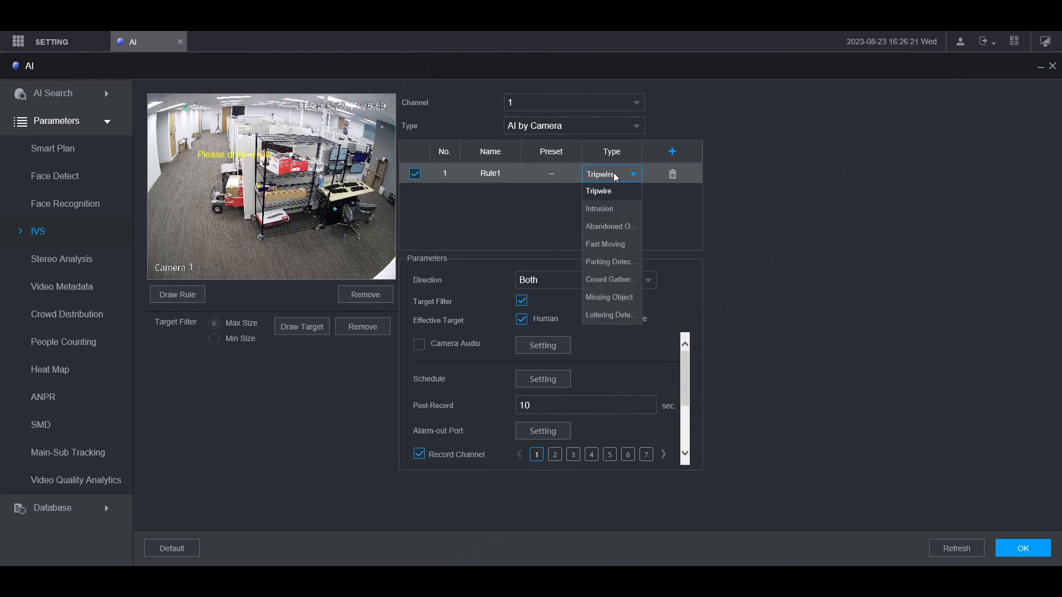
pyautogui.click(615, 176)
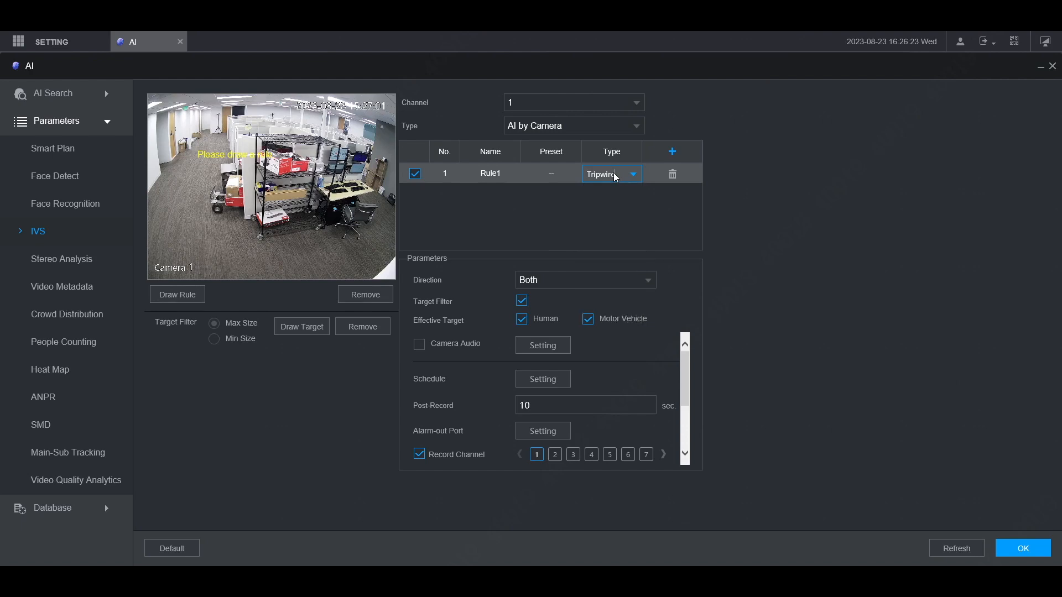
pyautogui.click(495, 171)
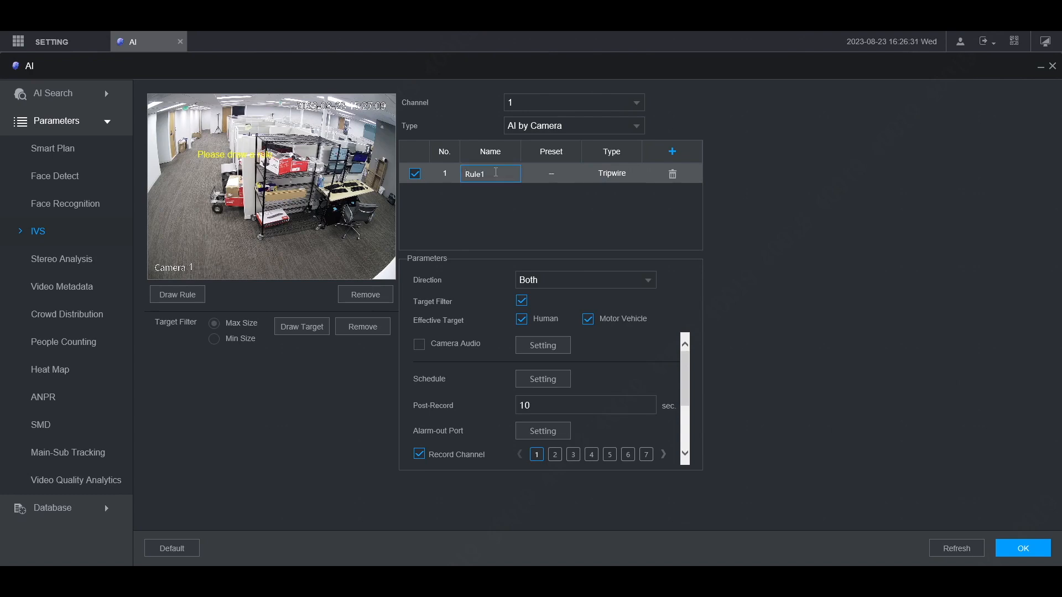
pyautogui.click(574, 206)
# - Draw the tripwire as a bent line across the corridor floor, from the left wall past the shelving to the image's lower edge
pyautogui.click(155, 180)
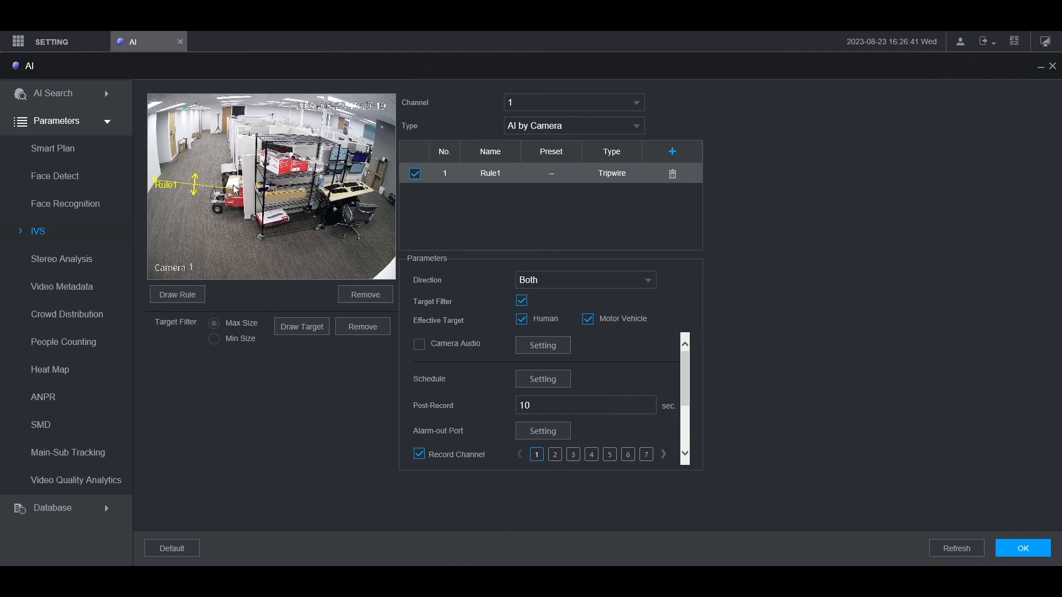
pyautogui.click(238, 205)
pyautogui.click(292, 272)
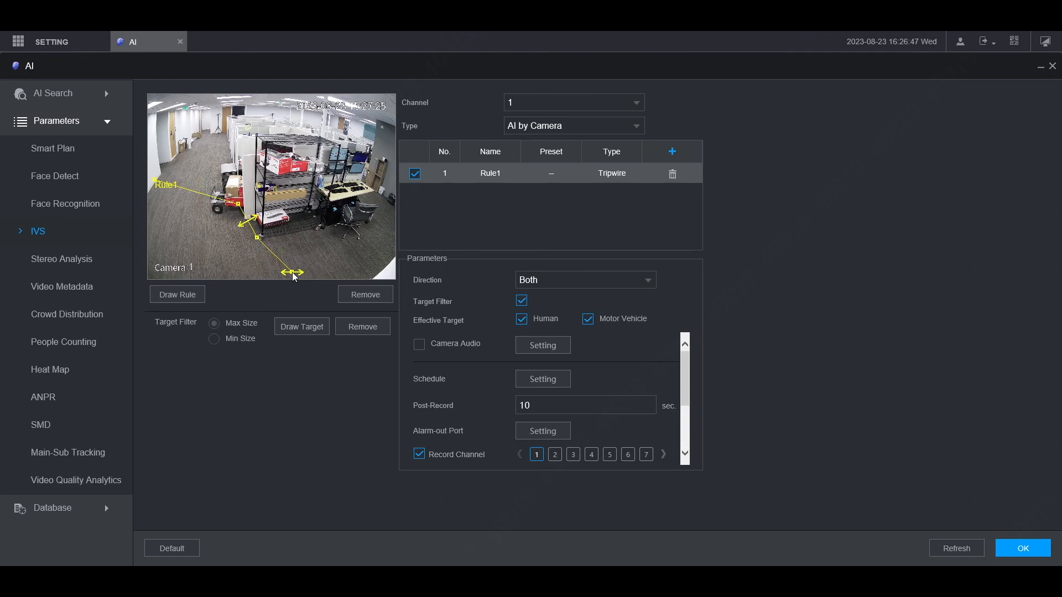
pyautogui.rightClick(292, 272)
# - Inspect the Max Size target filter box on the camera image and return to the tripwire rule drawing
pyautogui.click(301, 327)
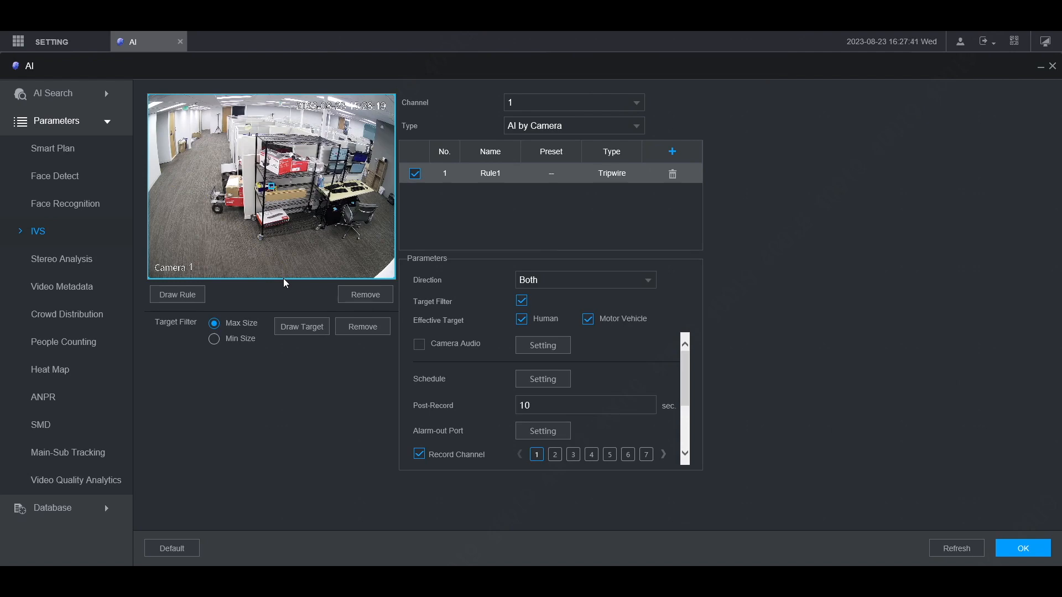
pyautogui.moveTo(272, 190)
pyautogui.mouseDown()
pyautogui.moveTo(307, 222)
pyautogui.moveTo(273, 189)
pyautogui.mouseUp()
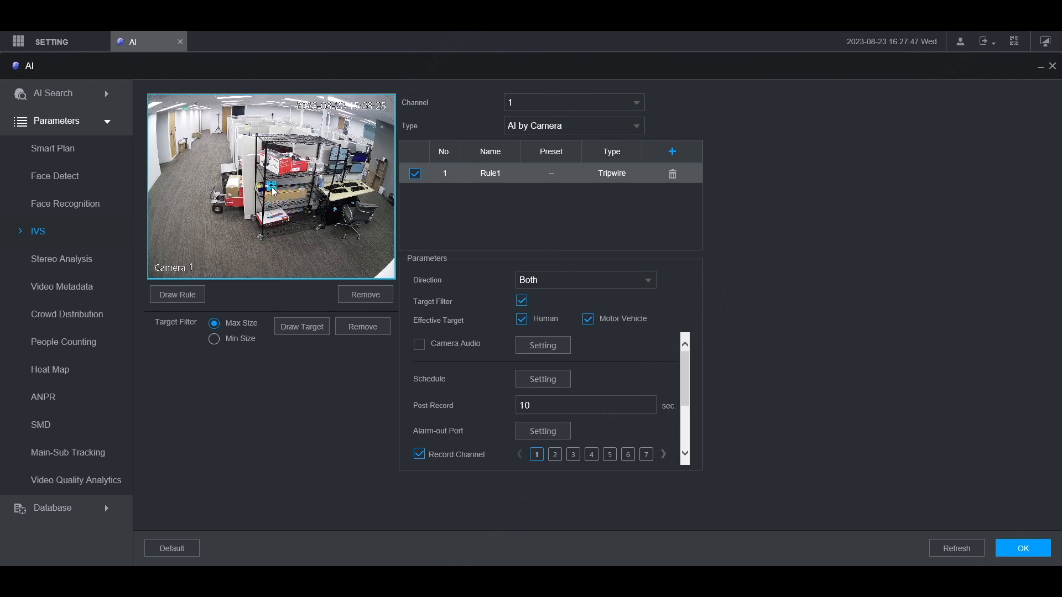
pyautogui.click(185, 296)
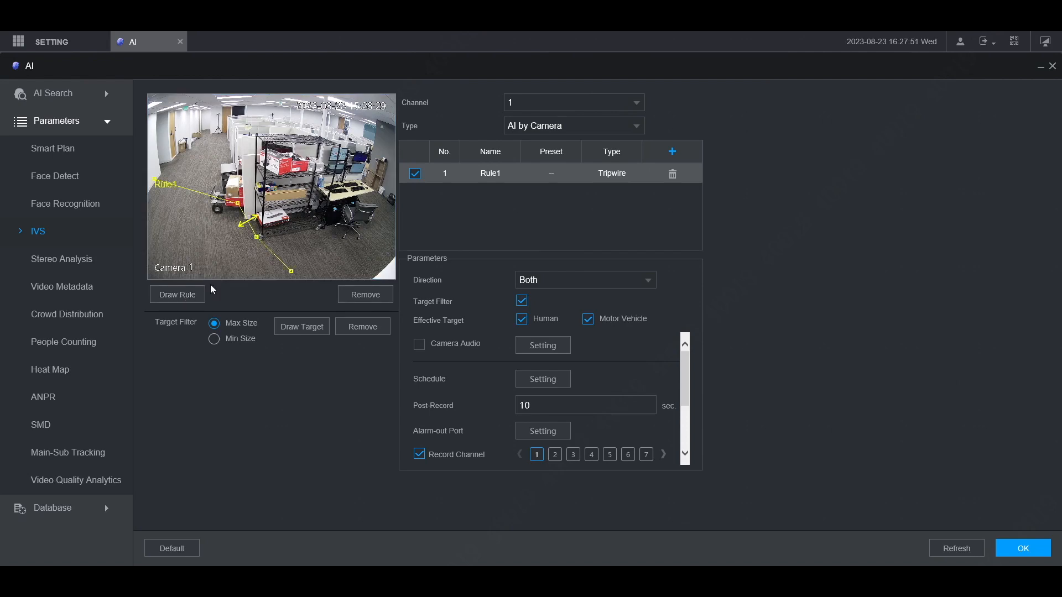
# - Try the tripwire directions A to B and B to A, and set the direction back to Both
pyautogui.click(546, 282)
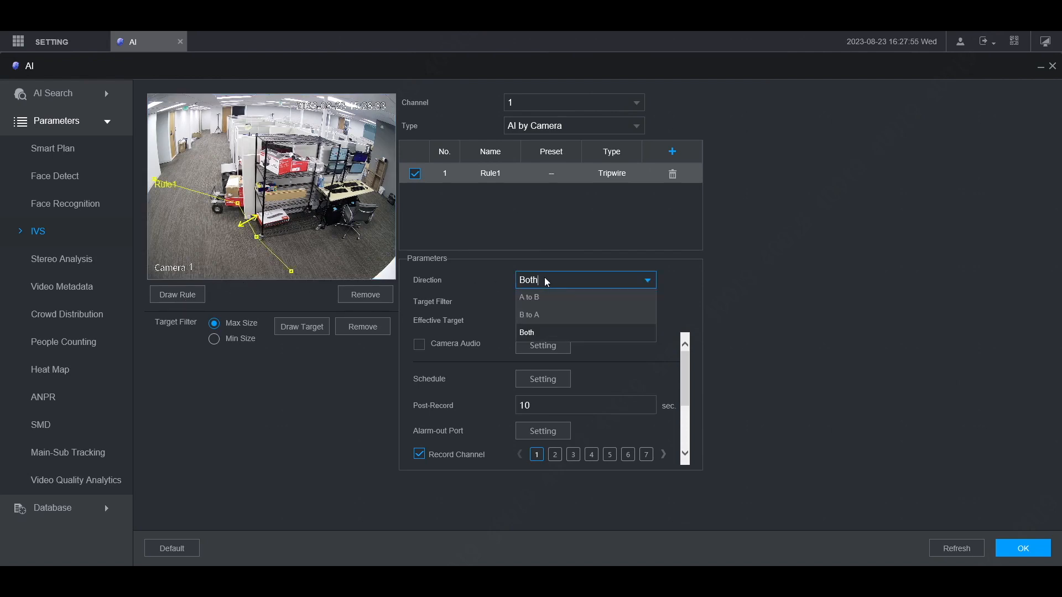
pyautogui.click(537, 297)
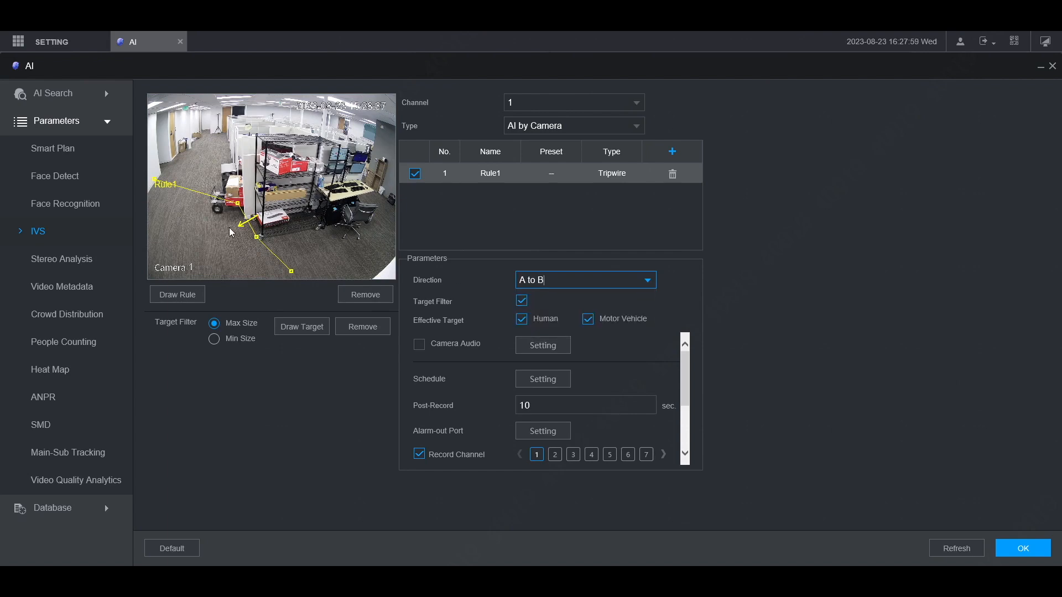
pyautogui.click(543, 286)
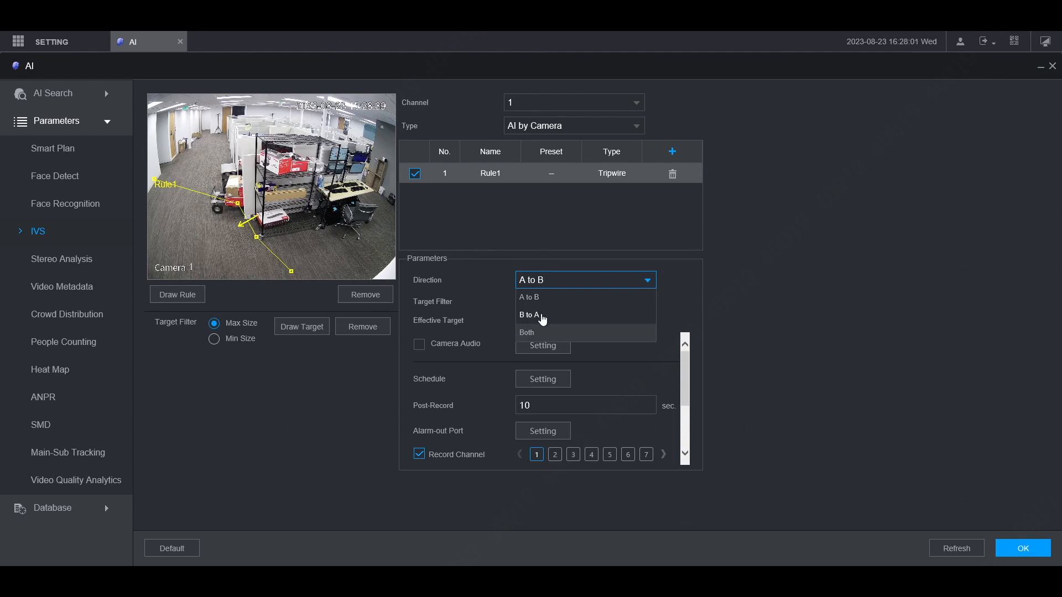
pyautogui.click(541, 313)
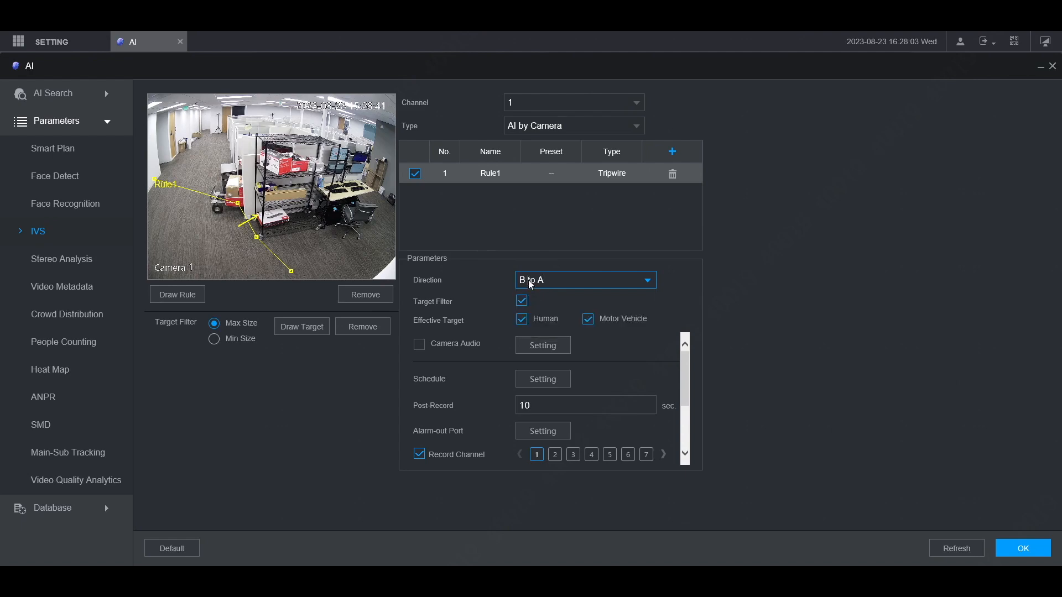
pyautogui.click(529, 280)
pyautogui.click(544, 332)
# - Try switching off the Motor Vehicle and Human targets and the target filter, and enable them all again
pyautogui.click(590, 319)
pyautogui.click(588, 320)
pyautogui.click(521, 319)
pyautogui.doubleClick(523, 301)
pyautogui.click(522, 302)
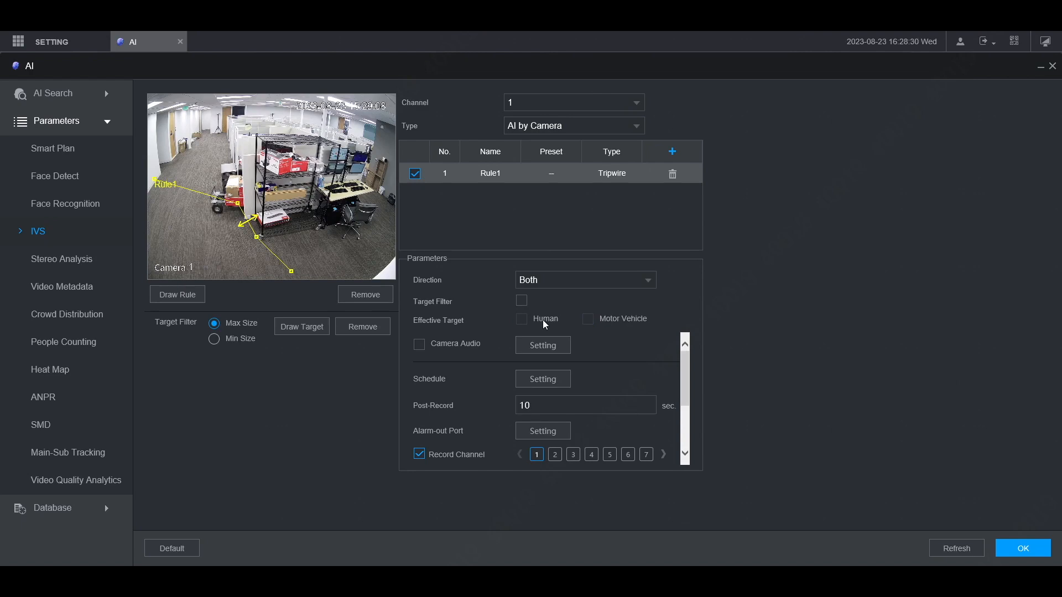
pyautogui.click(523, 302)
# - Enable Camera Audio for the rule with the alarm tone alarm.wav played 3 times
pyautogui.click(519, 346)
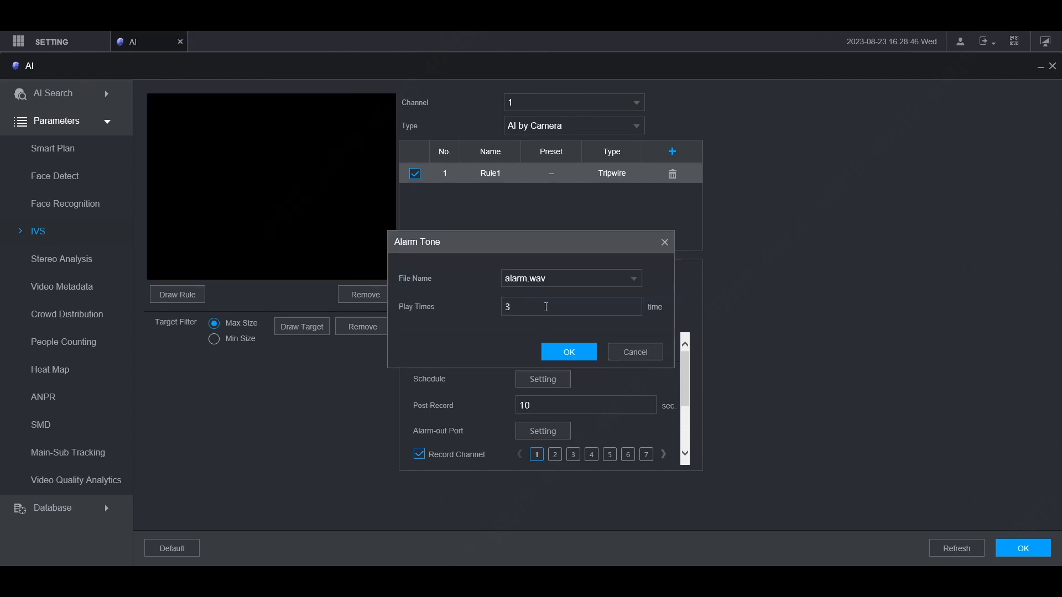
pyautogui.click(538, 283)
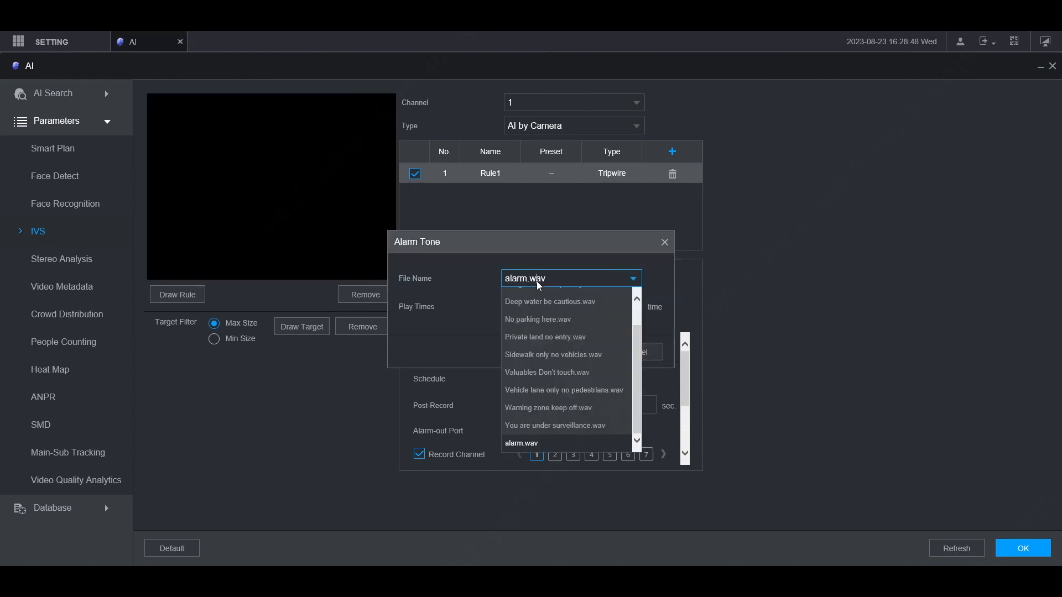
pyautogui.click(538, 283)
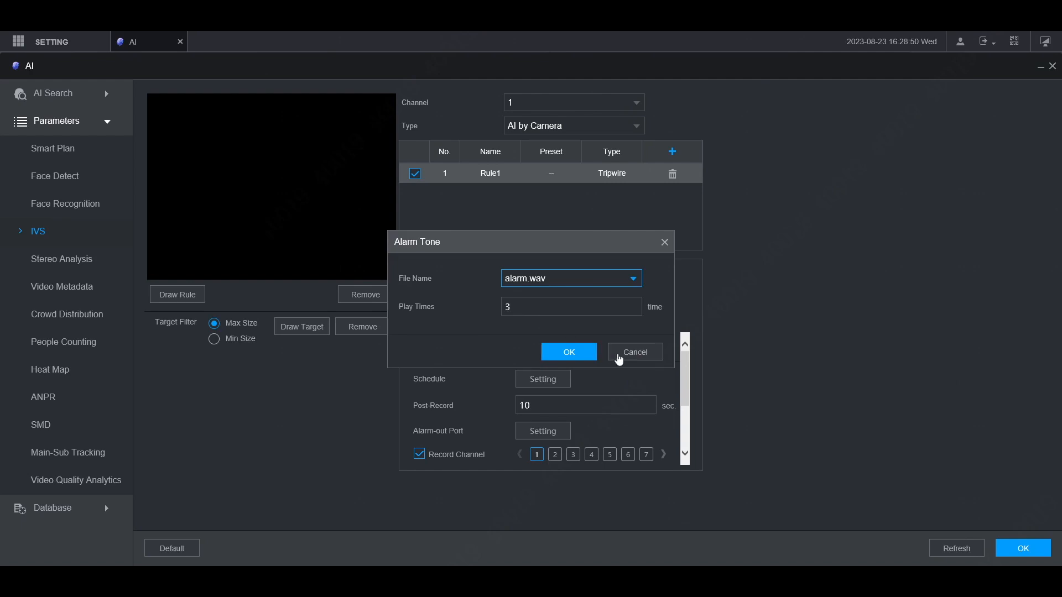
pyautogui.click(571, 353)
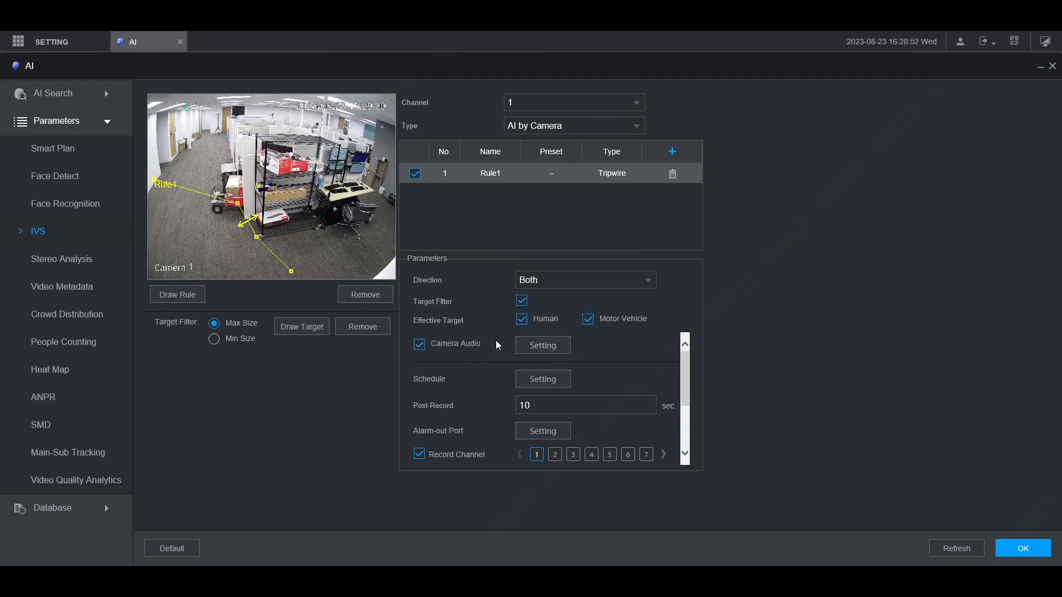
# - Review the rule's weekly schedule, accept it as is, and check the post-record duration
pyautogui.click(542, 383)
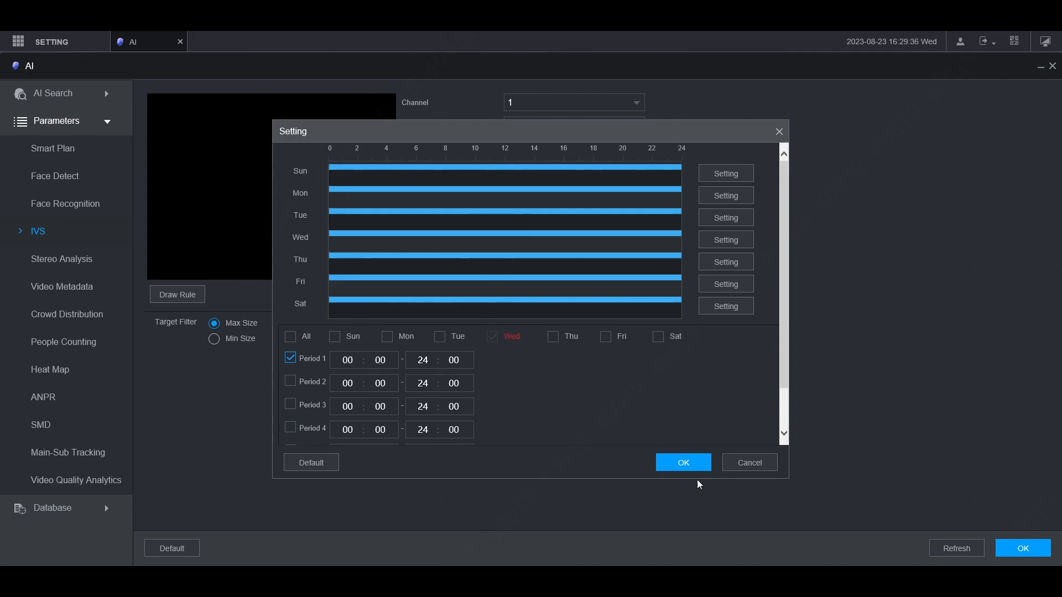
pyautogui.click(685, 464)
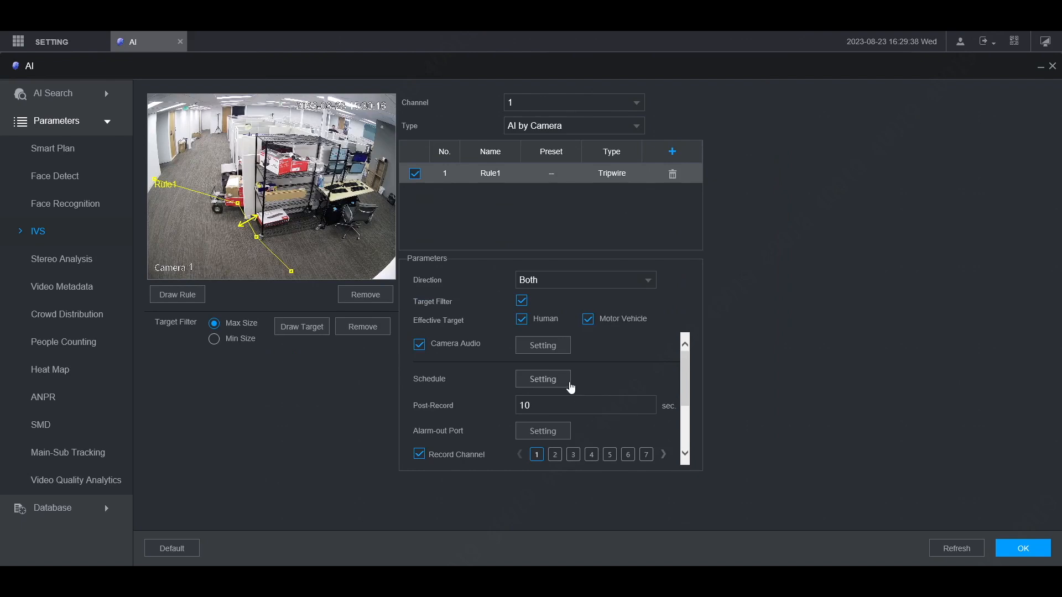
pyautogui.click(549, 407)
# - Enable the local alarm for the rule, choose alarm-out port 4, and confirm the alarm-out settings
pyautogui.click(549, 434)
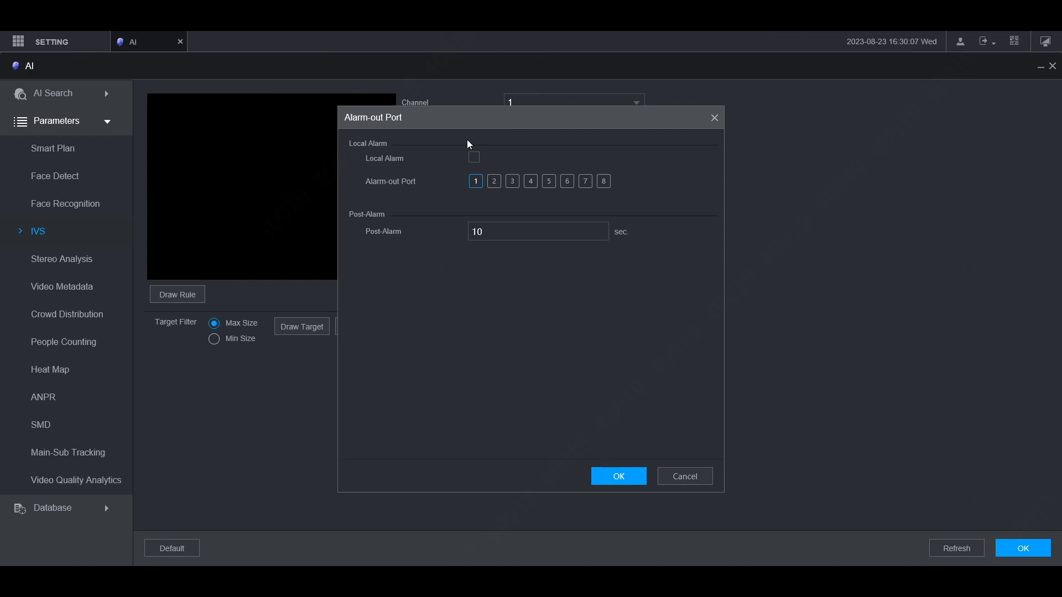
pyautogui.click(474, 157)
pyautogui.click(529, 183)
pyautogui.click(621, 477)
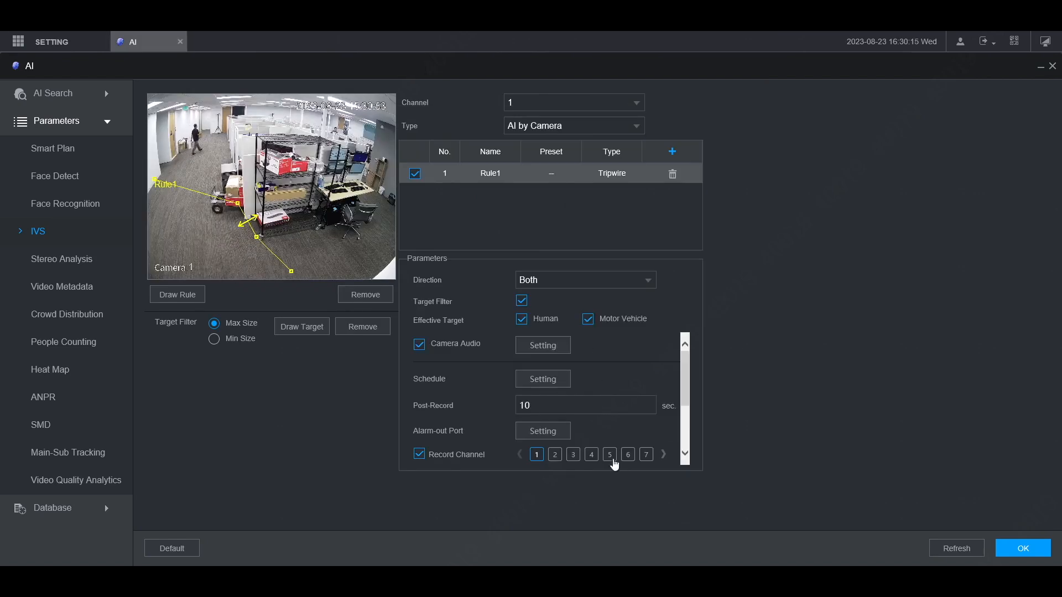
# - Try enabling PTZ Linkage and view the action choices for CAM 4, then disable the linkage again and confirm
pyautogui.scroll(-1, 545, 437)
pyautogui.scroll(-3, 543, 431)
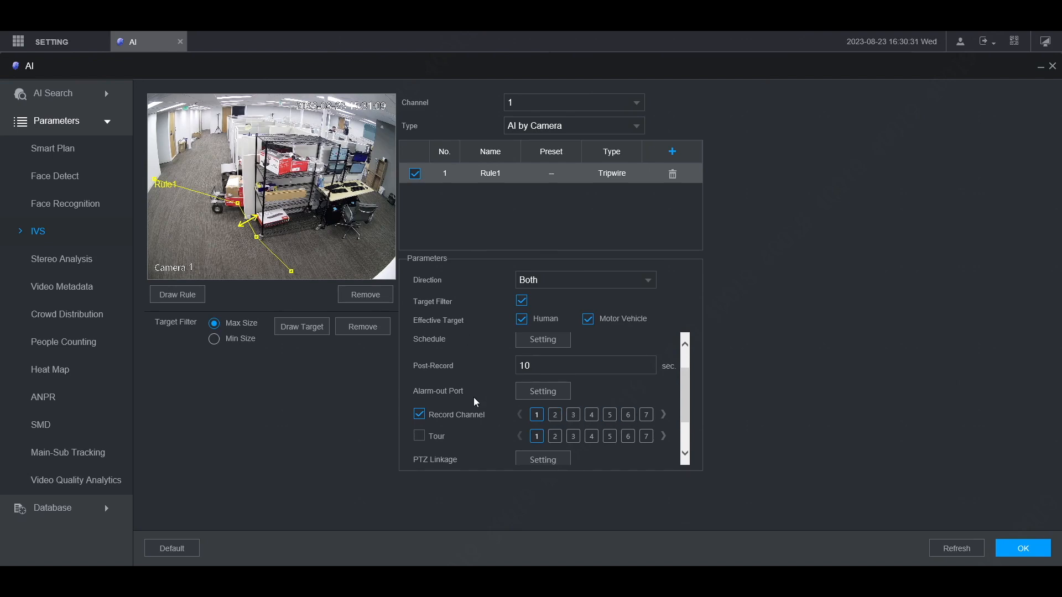
pyautogui.scroll(-1, 474, 397)
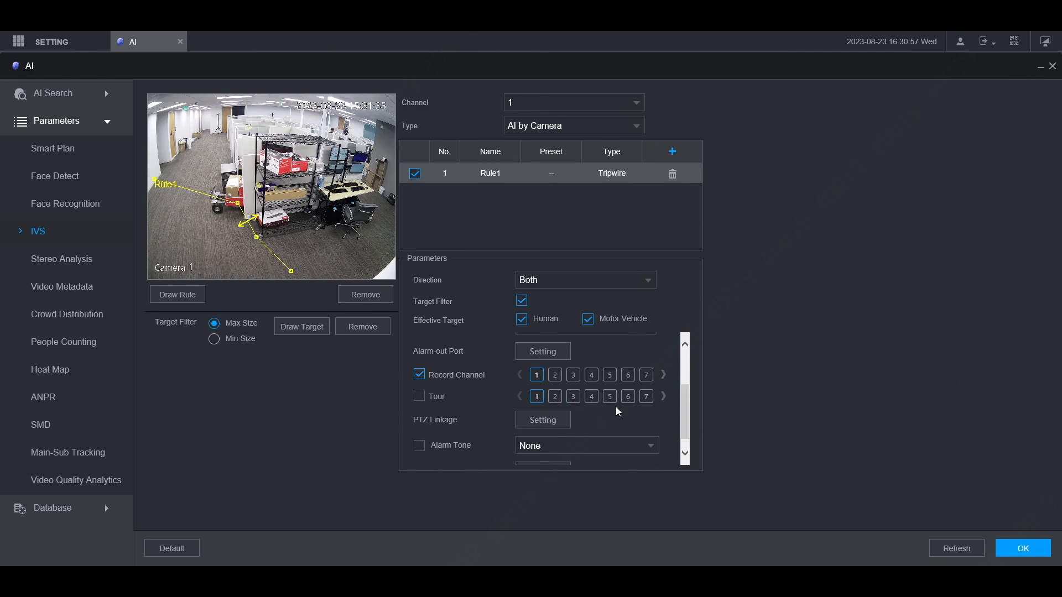
pyautogui.click(538, 429)
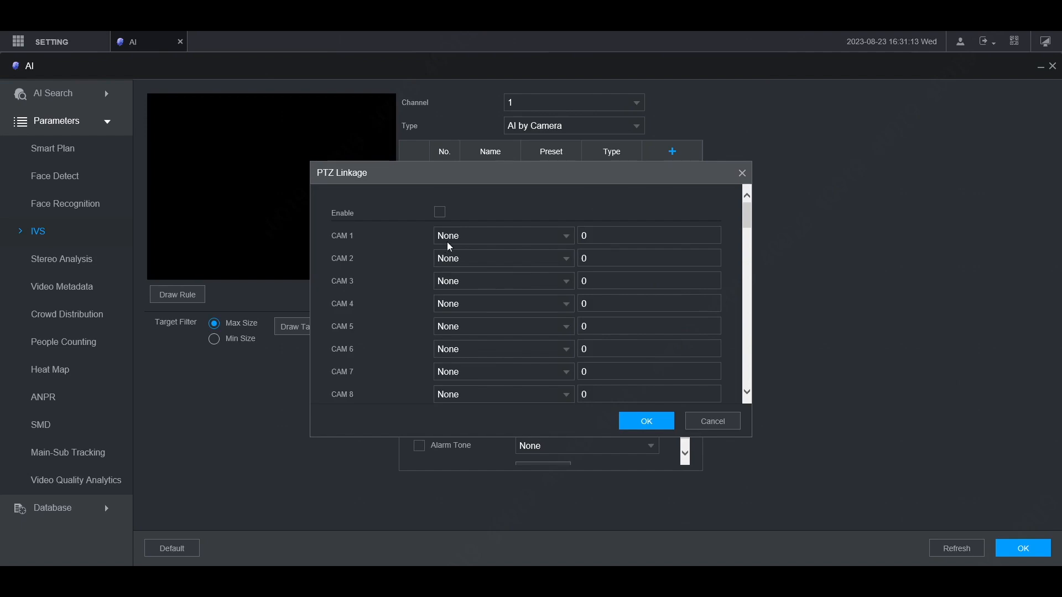
pyautogui.click(439, 212)
pyautogui.click(474, 305)
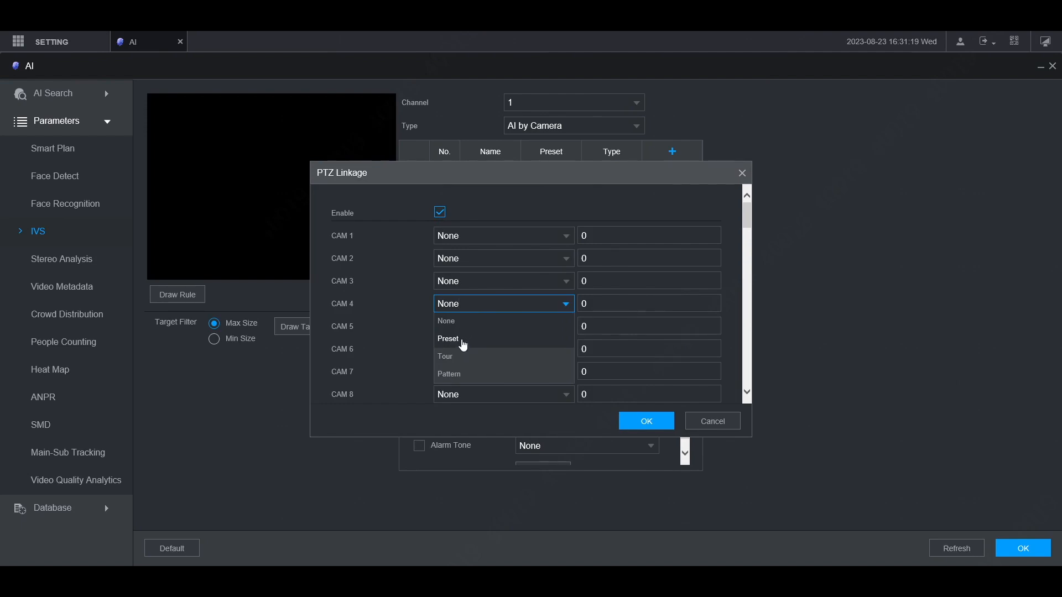
pyautogui.click(592, 304)
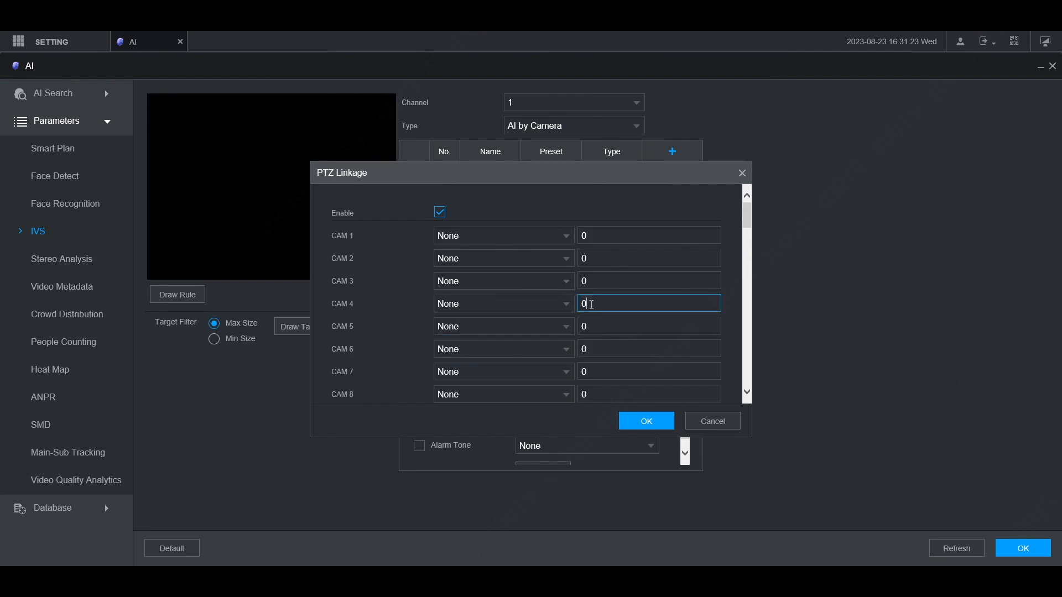
pyautogui.click(441, 211)
pyautogui.click(643, 419)
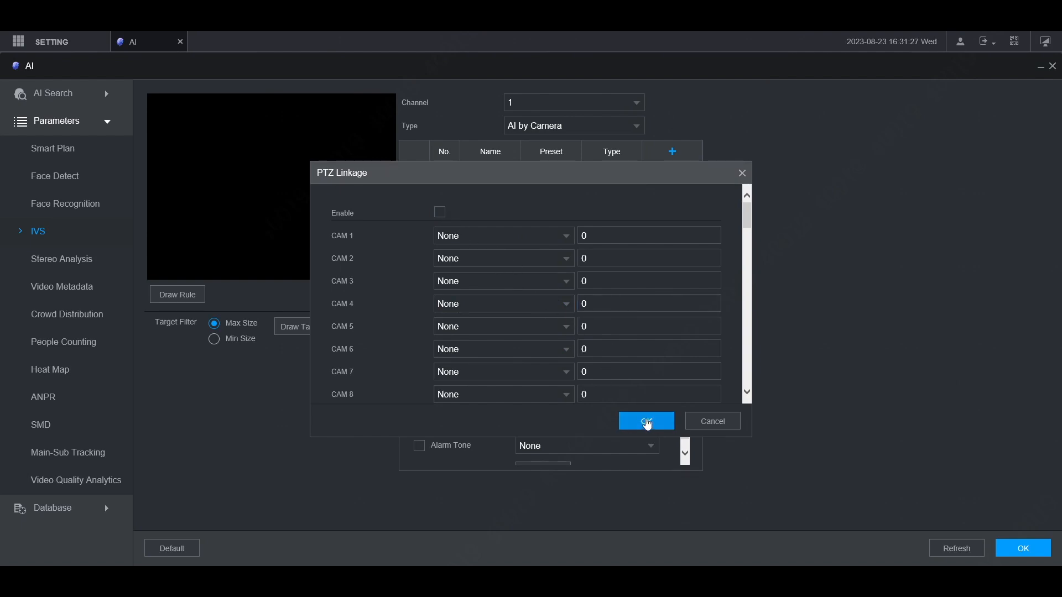
# - Review the additional alarm actions for the rule and accept them with only Log enabled
pyautogui.scroll(-1, 470, 380)
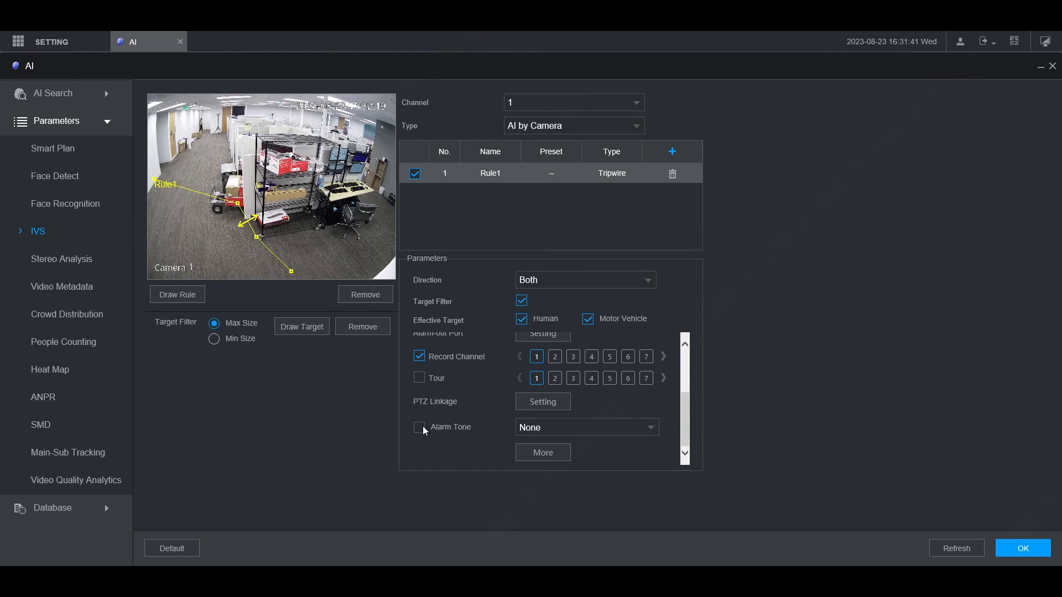
pyautogui.click(542, 449)
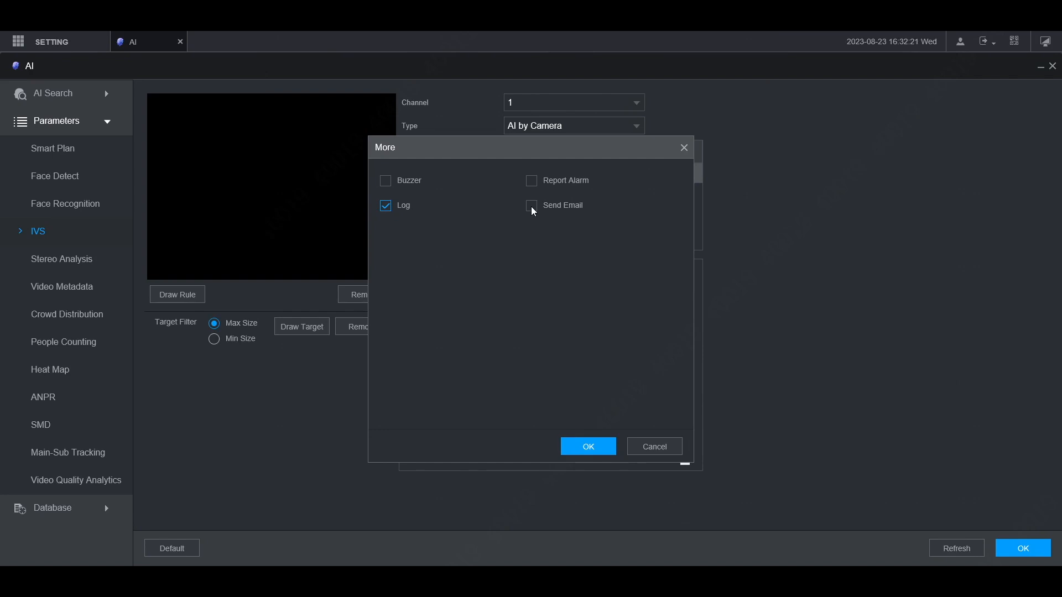
pyautogui.click(595, 448)
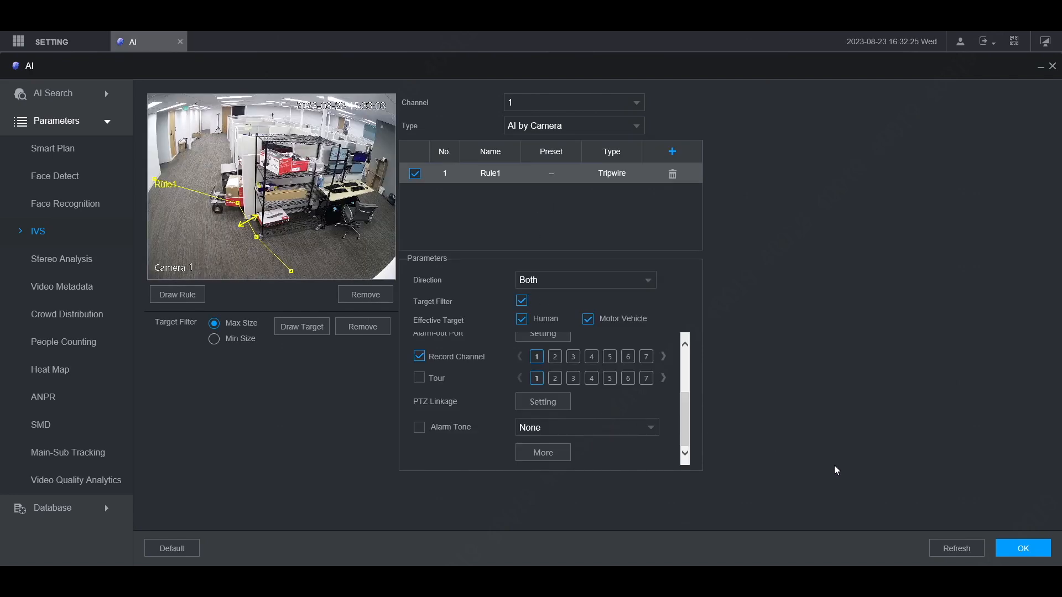